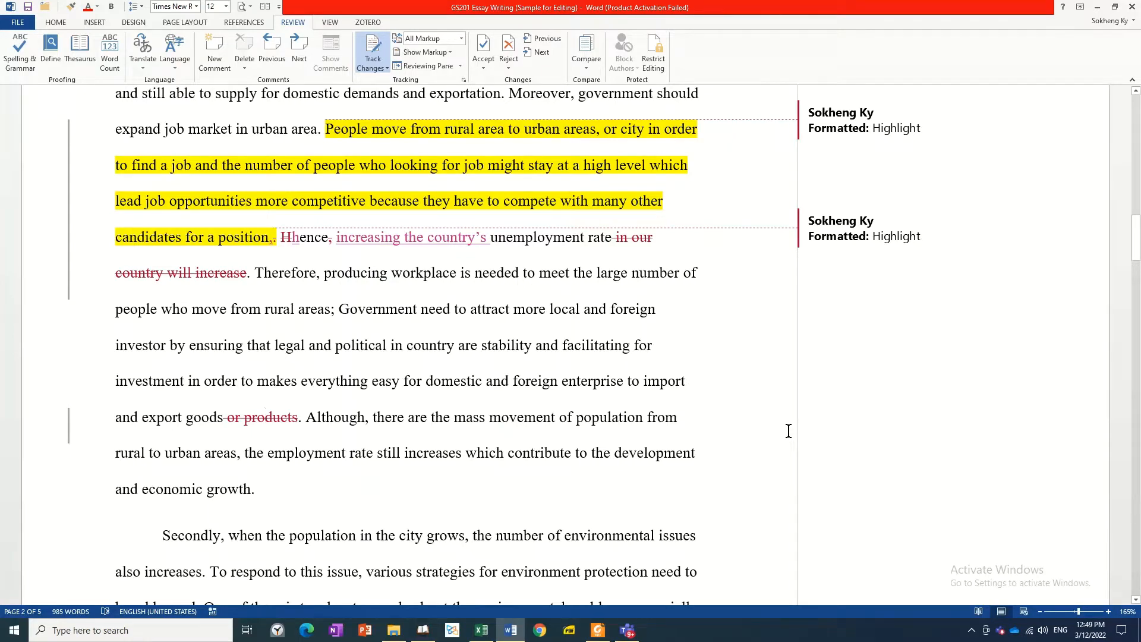
# Step: Accept the tracked insertion of the comma after "Urbanization" at the start of the essay's first paragraph
pyautogui.scroll(5, 730, 412)
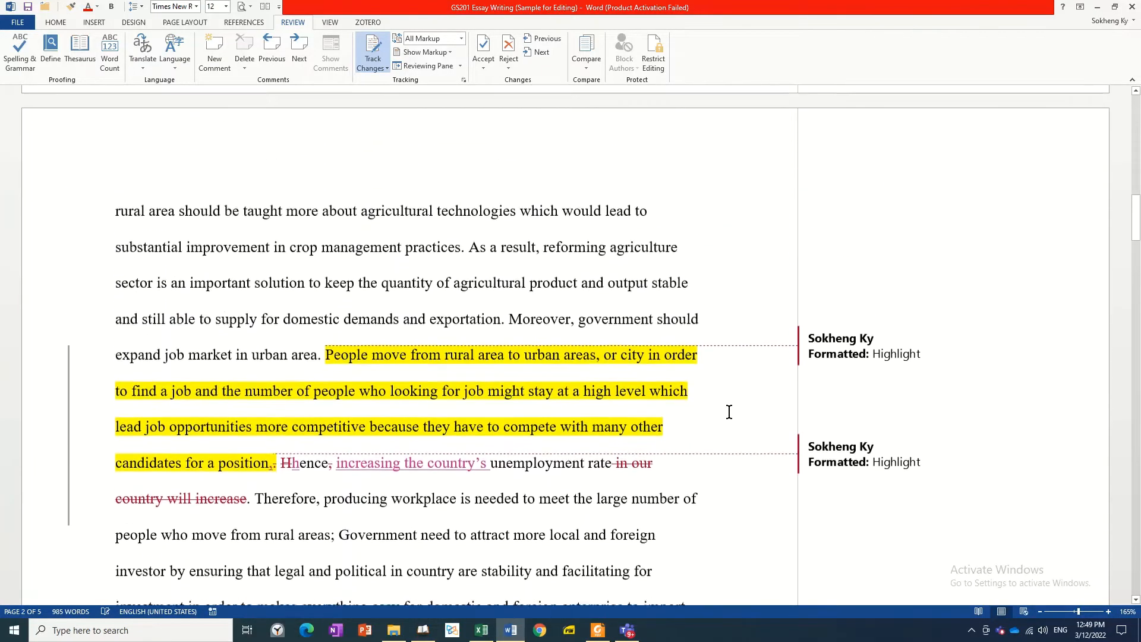
pyautogui.scroll(9, 730, 412)
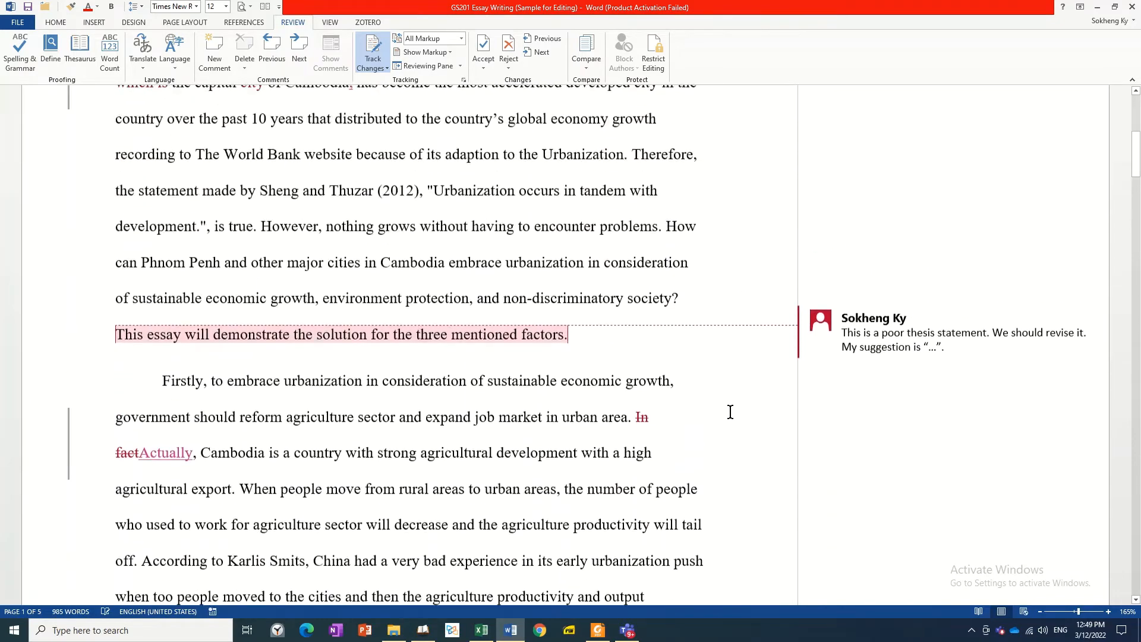
pyautogui.scroll(2, 730, 412)
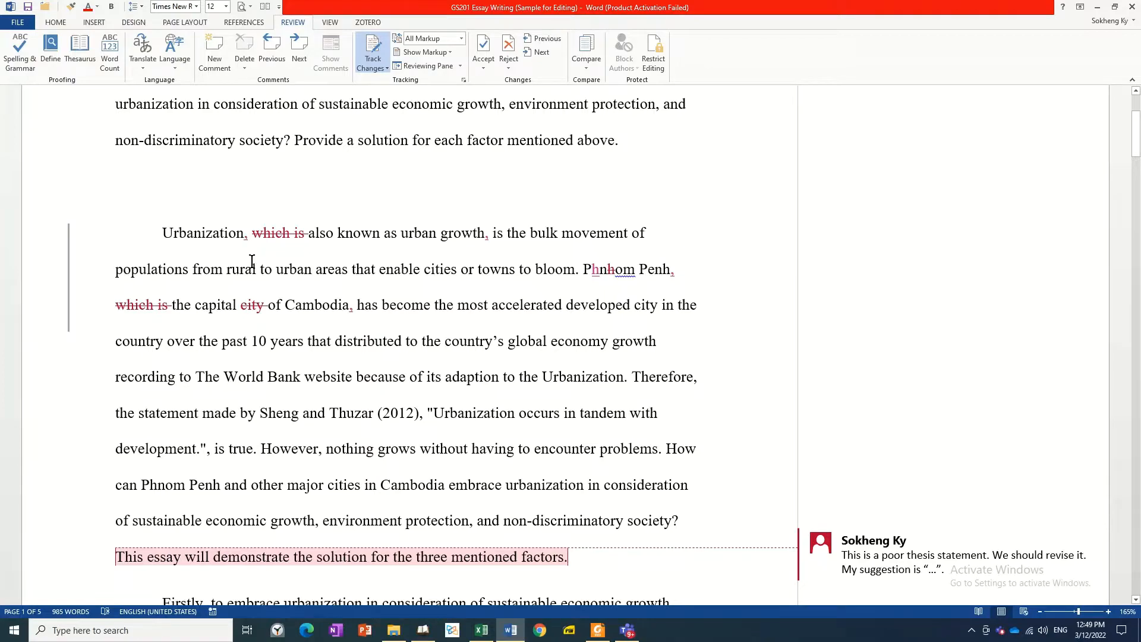
pyautogui.keyDown('ctrl'); pyautogui.scroll(6, 256, 277); pyautogui.keyUp('ctrl')
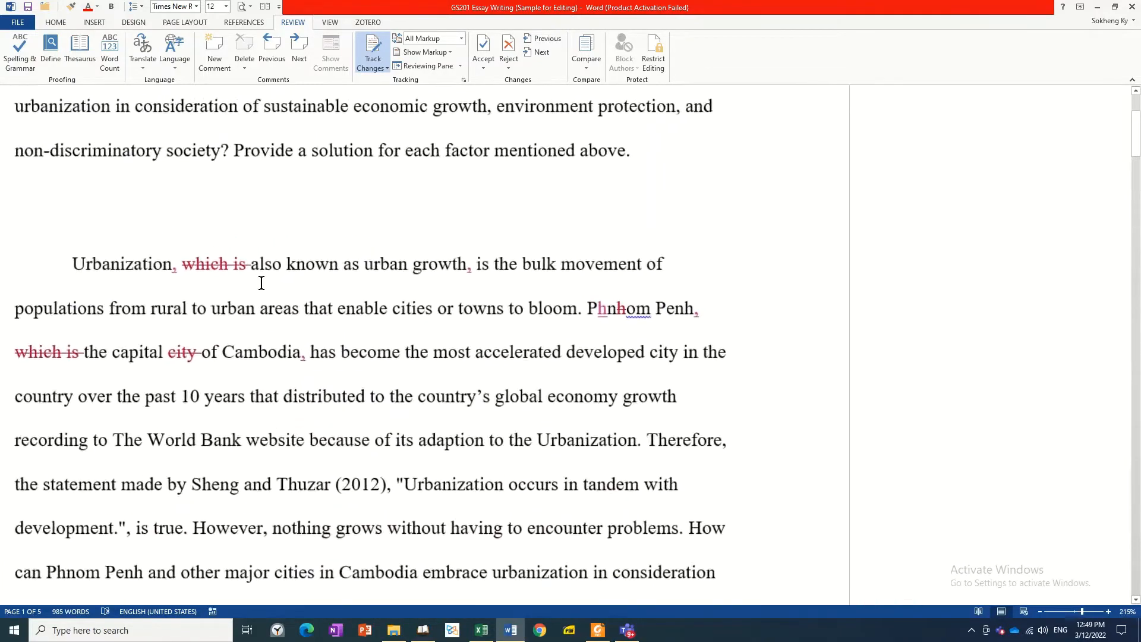
pyautogui.moveTo(351, 599); pyautogui.dragTo(247, 590)
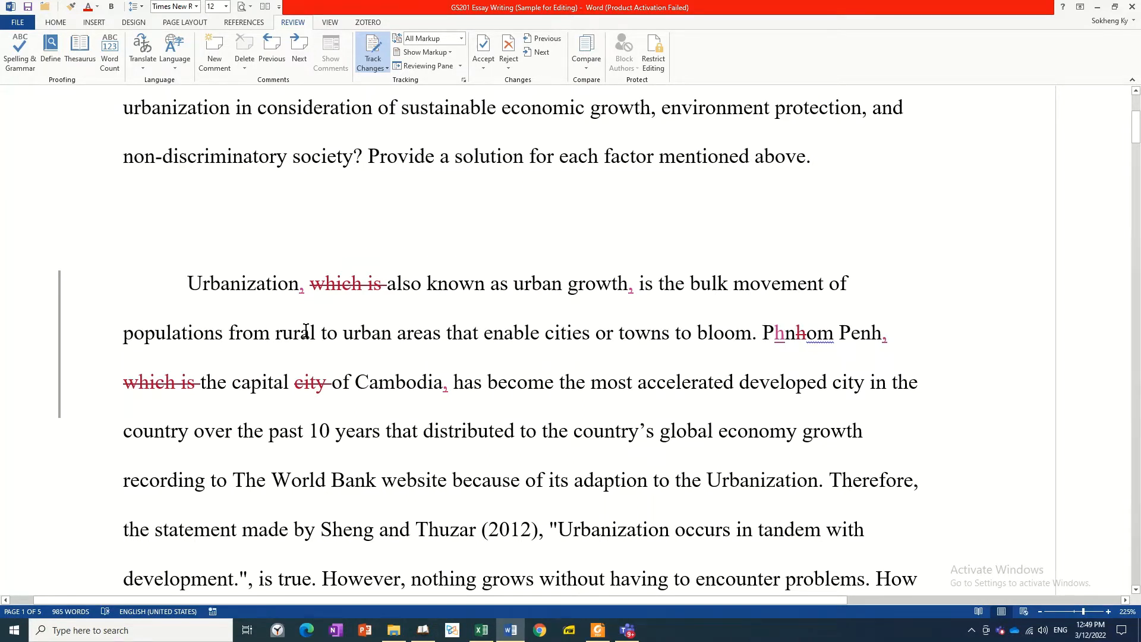
pyautogui.rightClick(300, 285)
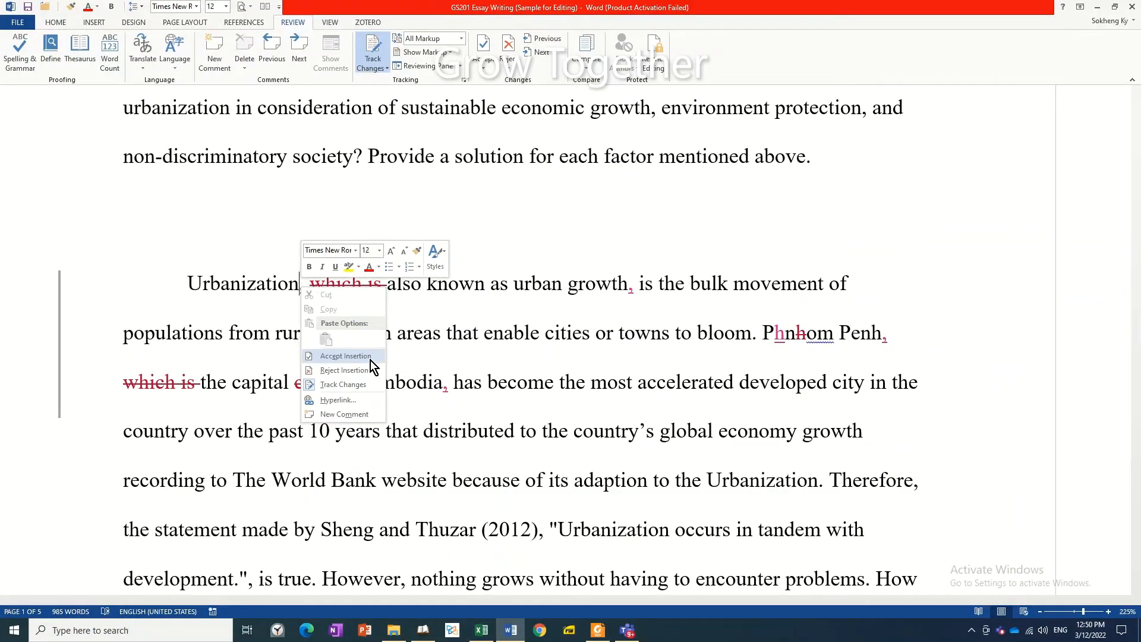
pyautogui.click(357, 357)
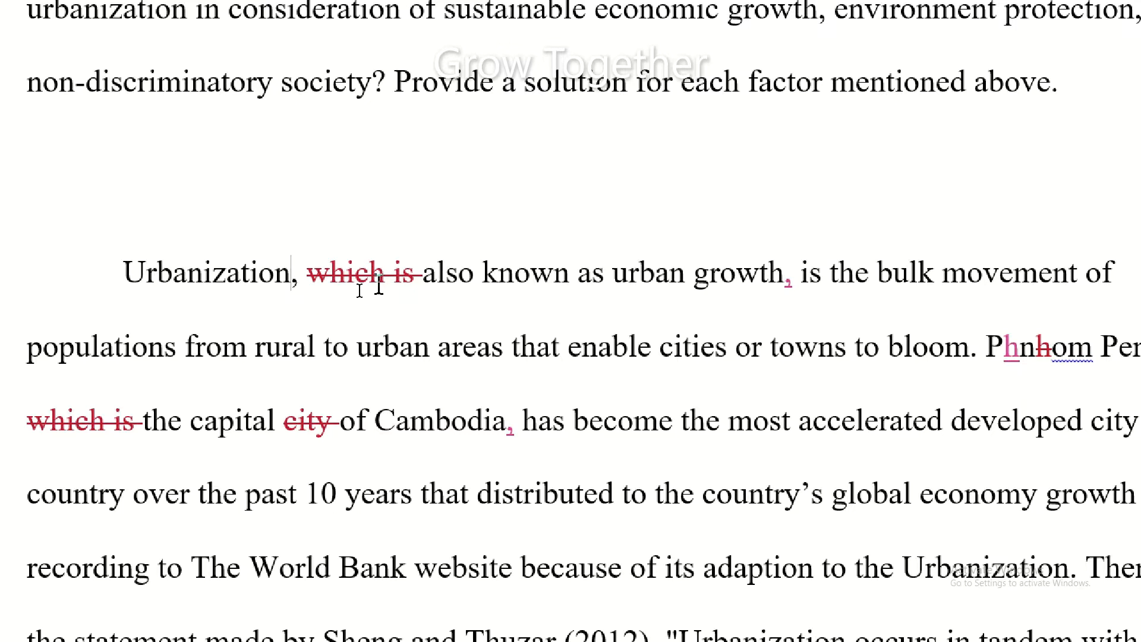
# Step: Accept the deletion of "which is" before "also known as" and the inserted comma after "urban growth"
pyautogui.moveTo(386, 275)
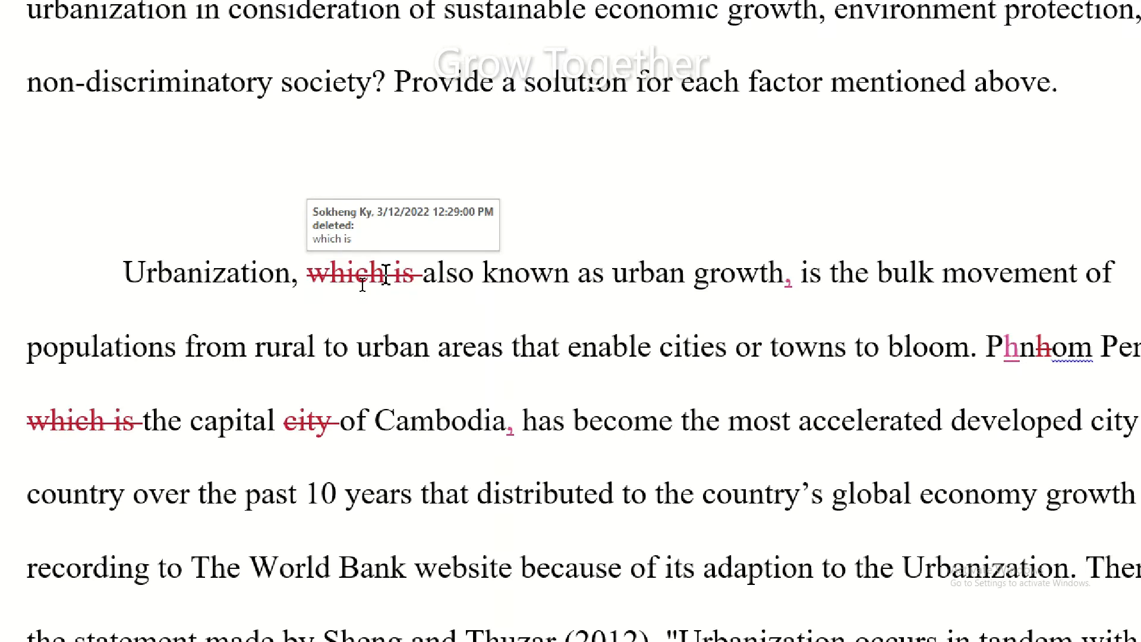
pyautogui.rightClick(386, 275)
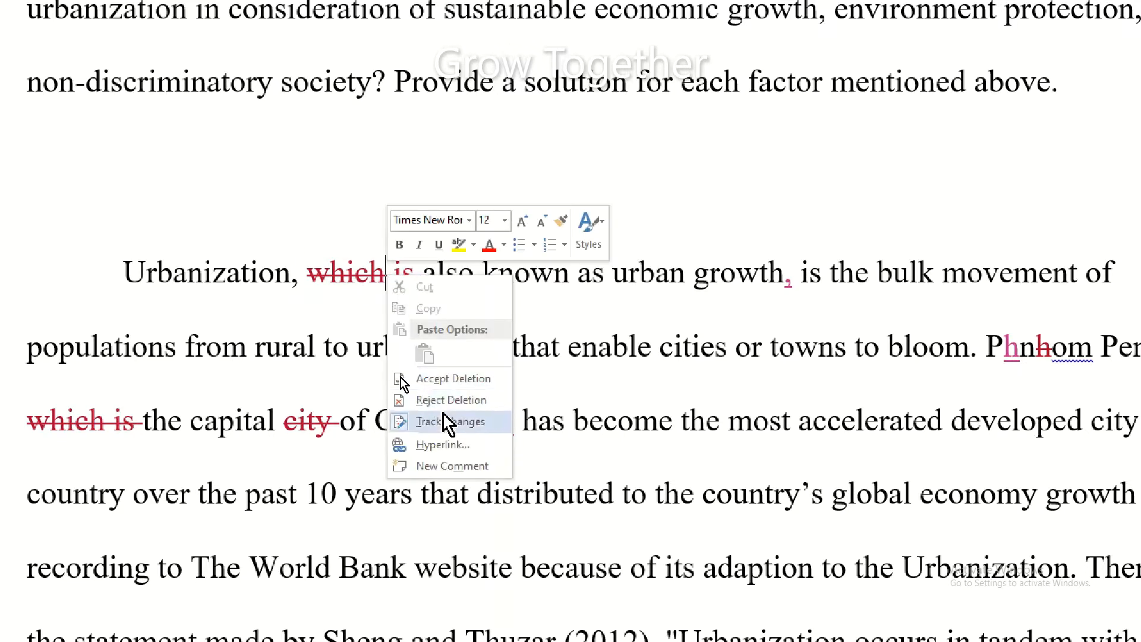
pyautogui.click(446, 381)
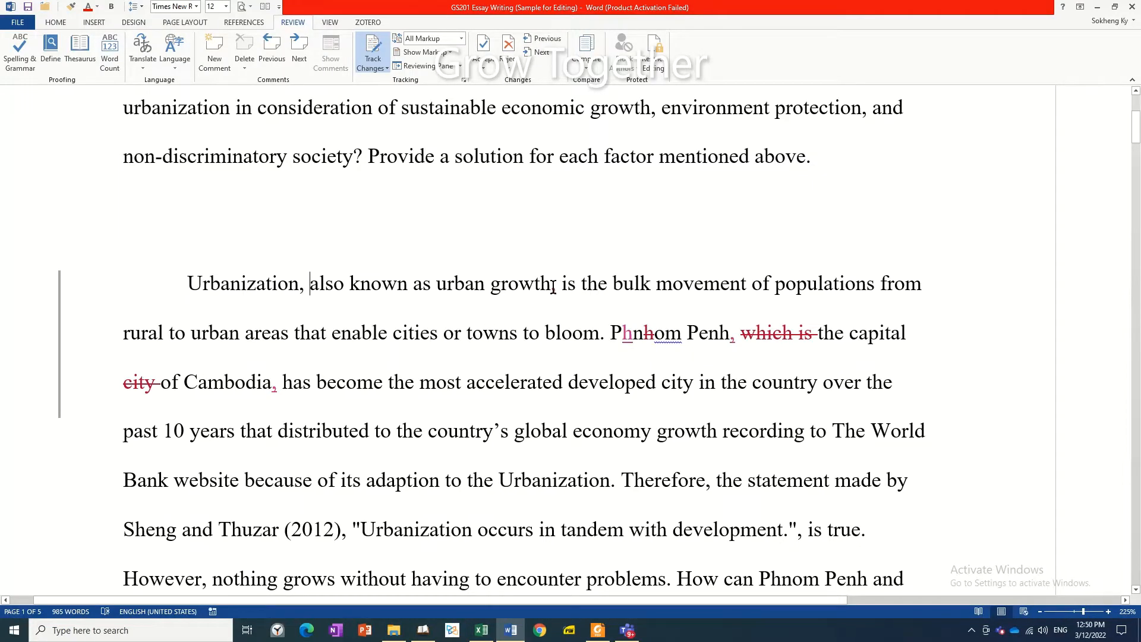
pyautogui.moveTo(552, 288)
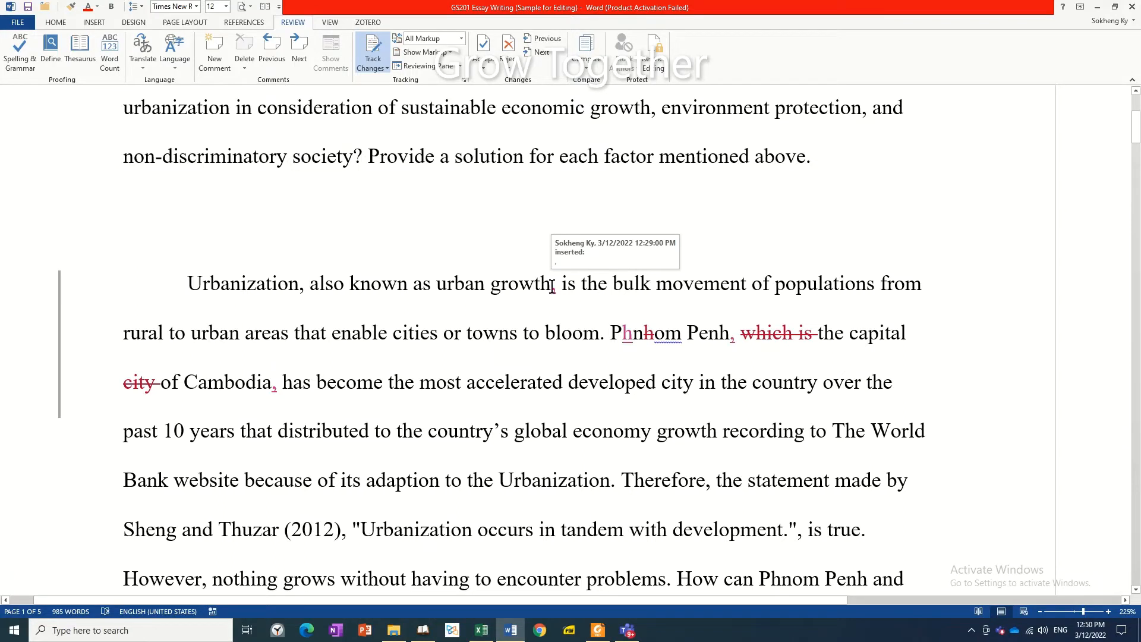
pyautogui.rightClick(552, 288)
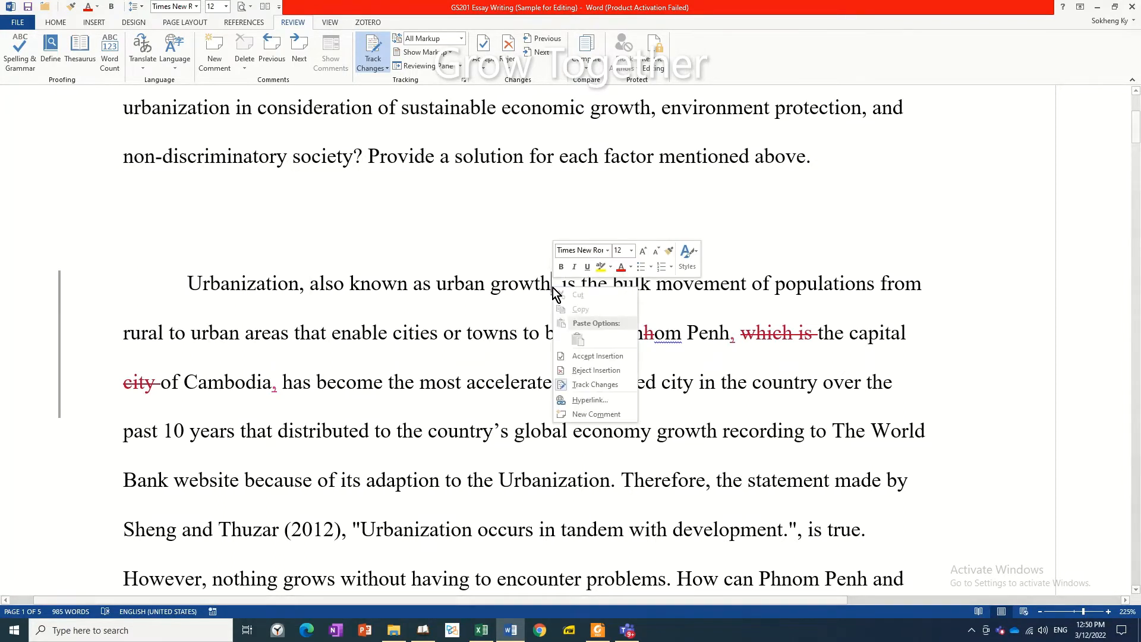
pyautogui.click(570, 358)
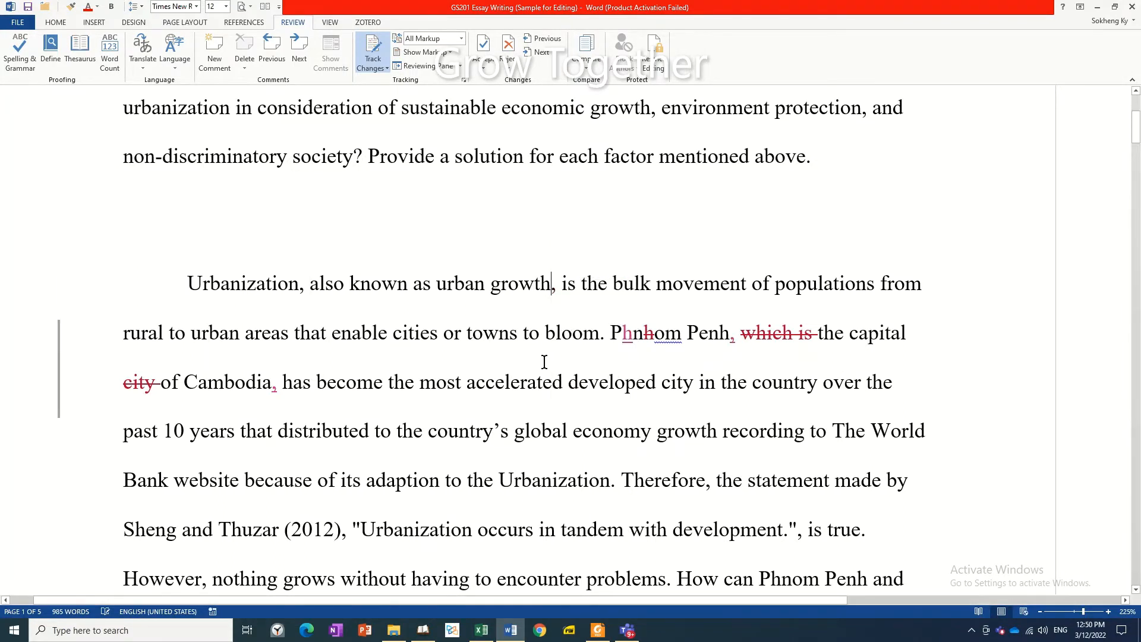
# Step: Accept the inserted "h" after the "P" in "Phnom Penh"
pyautogui.click(530, 334)
pyautogui.rightClick(625, 333)
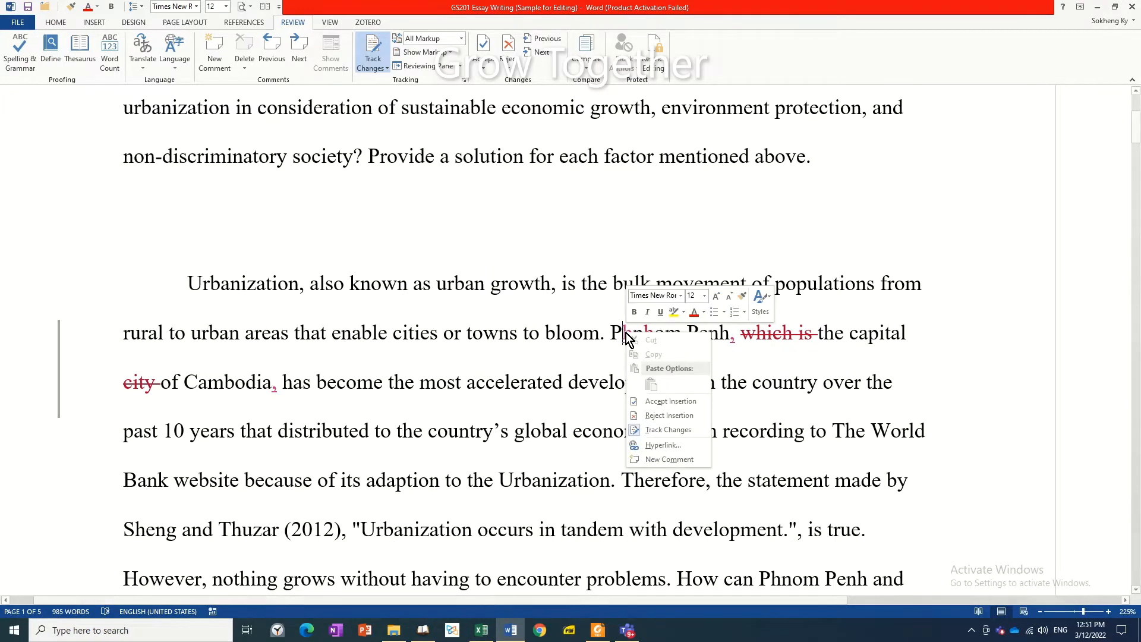
pyautogui.click(648, 400)
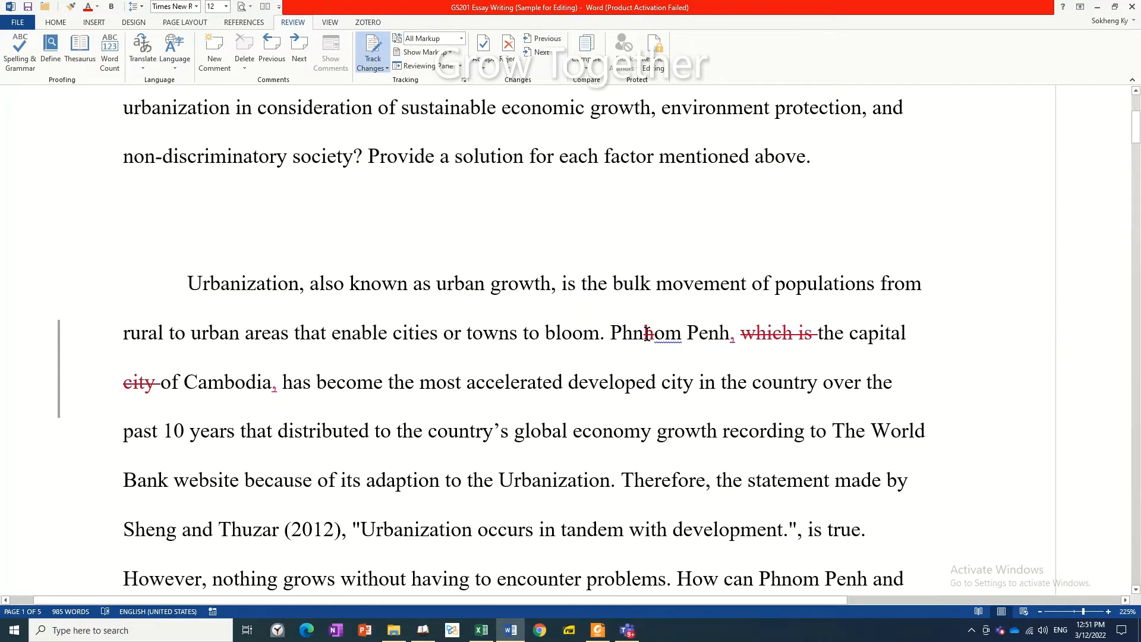
# Step: Ignore the grammar flag on "om" once and accept the deletion of the misplaced "h" in "Phnom"
pyautogui.rightClick(648, 334)
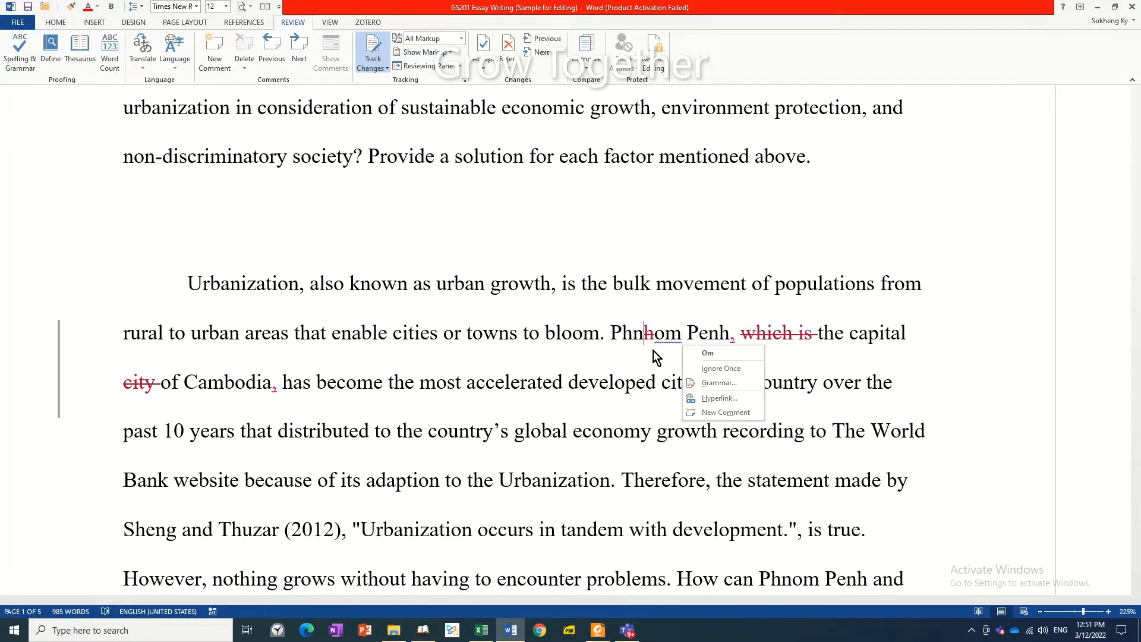
pyautogui.click(648, 335)
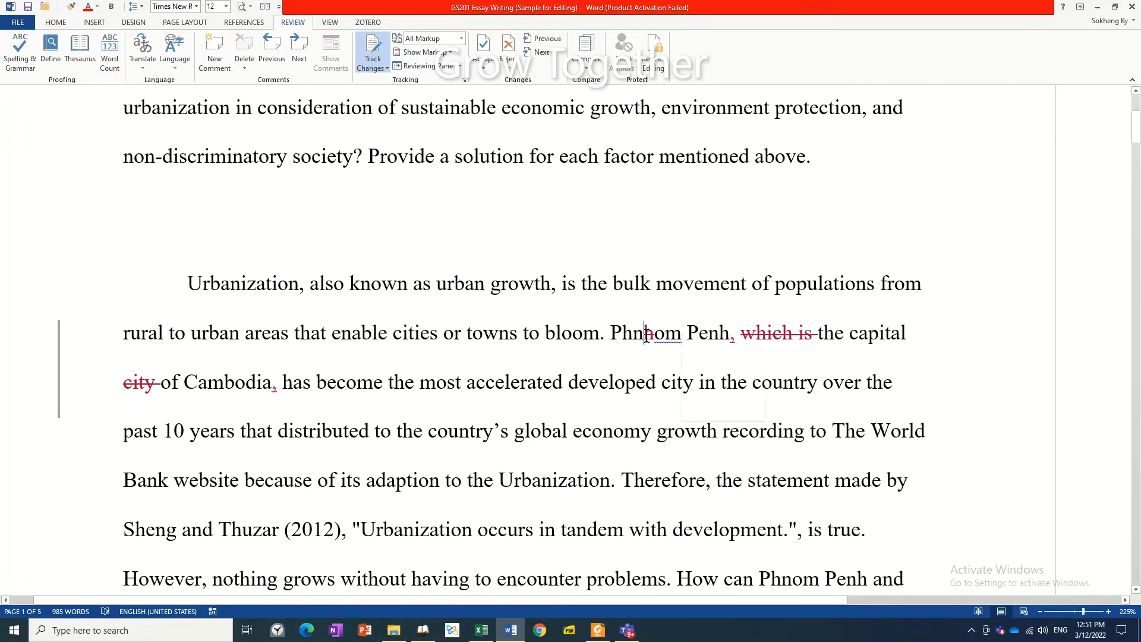
pyautogui.rightClick(648, 336)
pyautogui.click(648, 335)
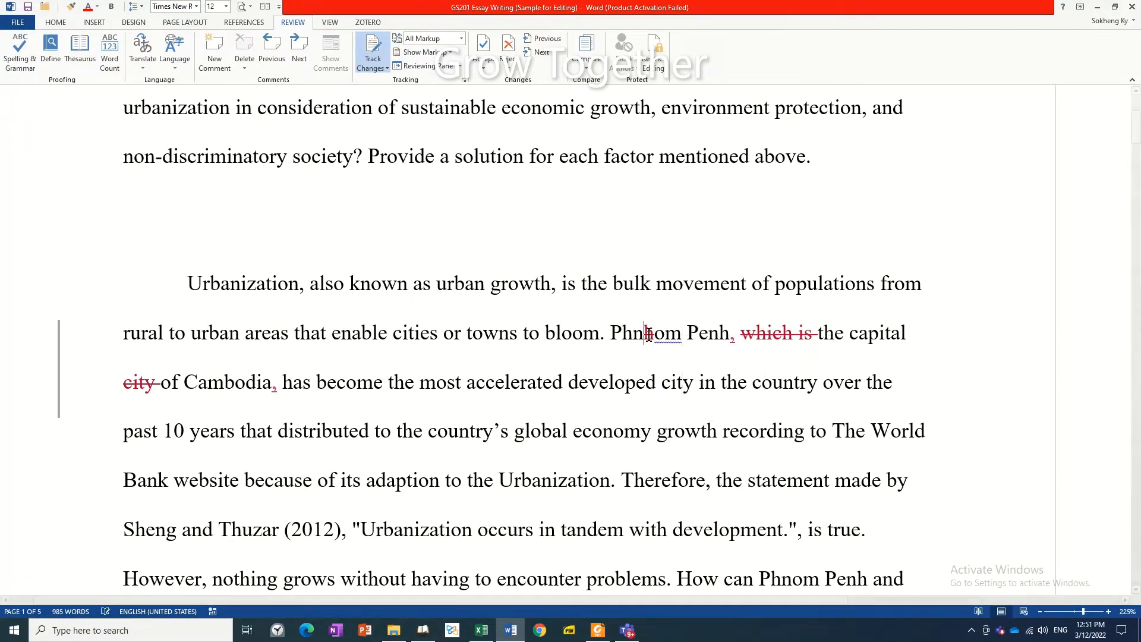
pyautogui.rightClick(650, 336)
pyautogui.click(648, 335)
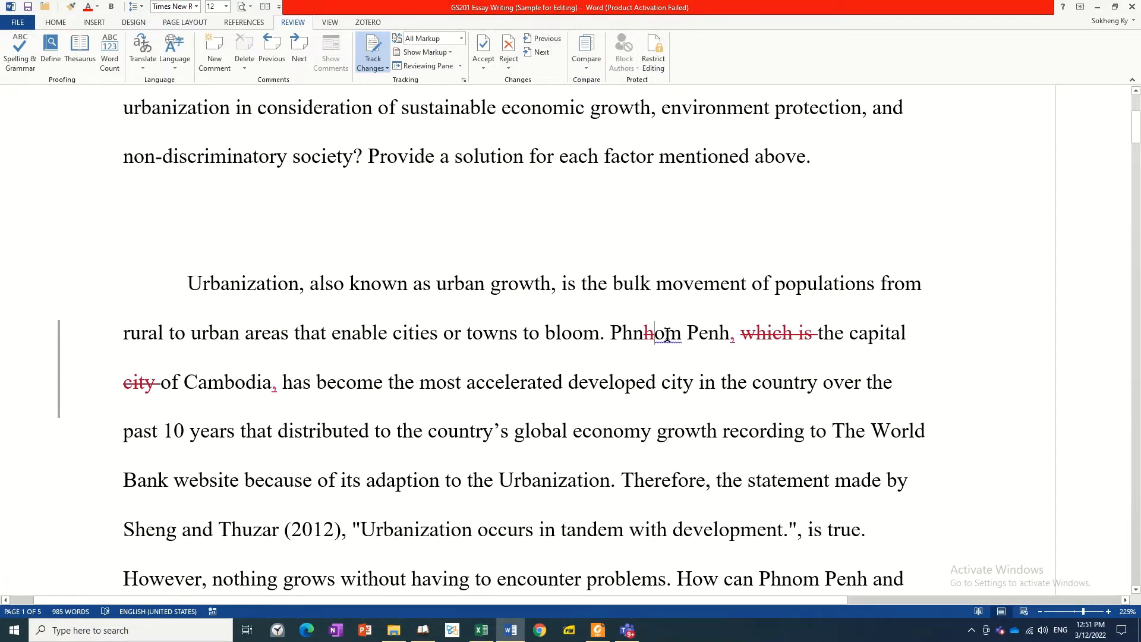
pyautogui.rightClick(667, 334)
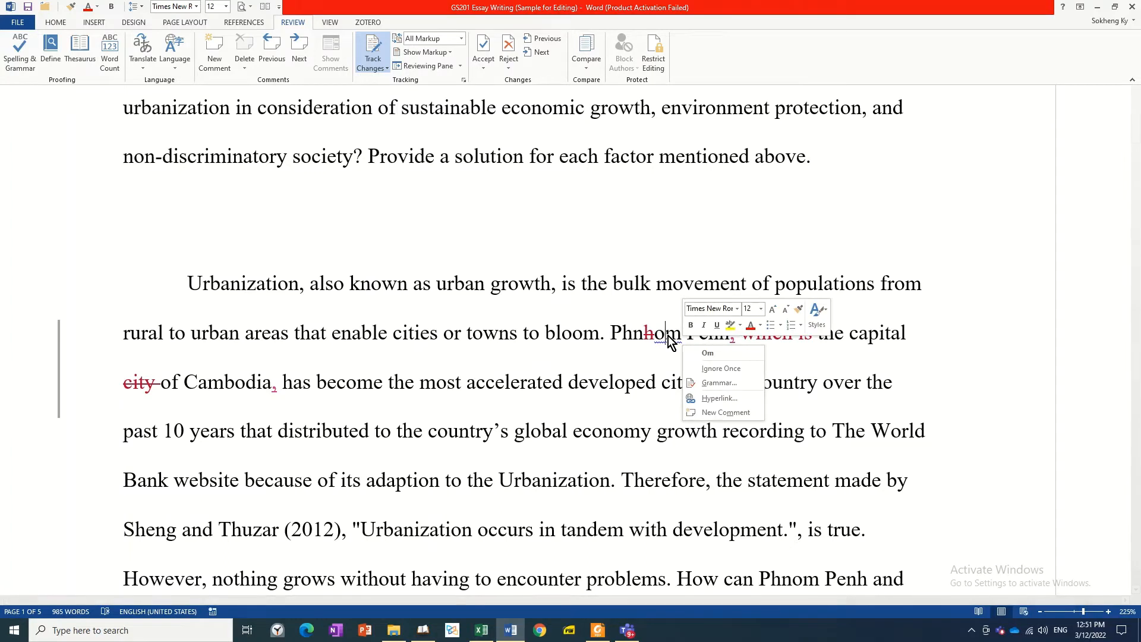
pyautogui.click(719, 369)
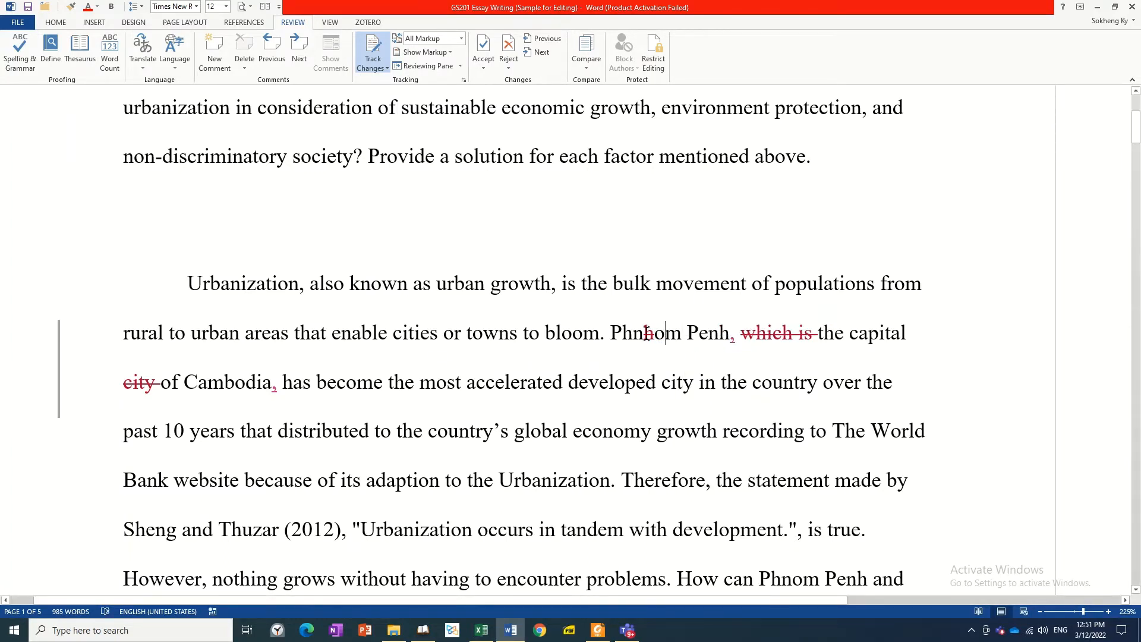
pyautogui.rightClick(648, 333)
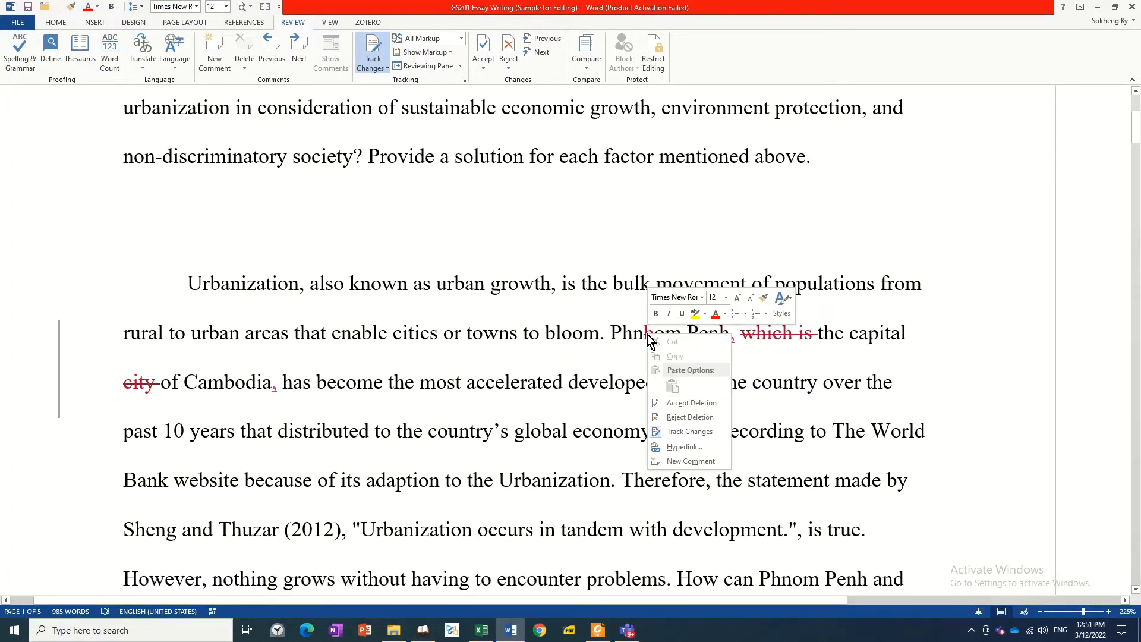
pyautogui.click(690, 403)
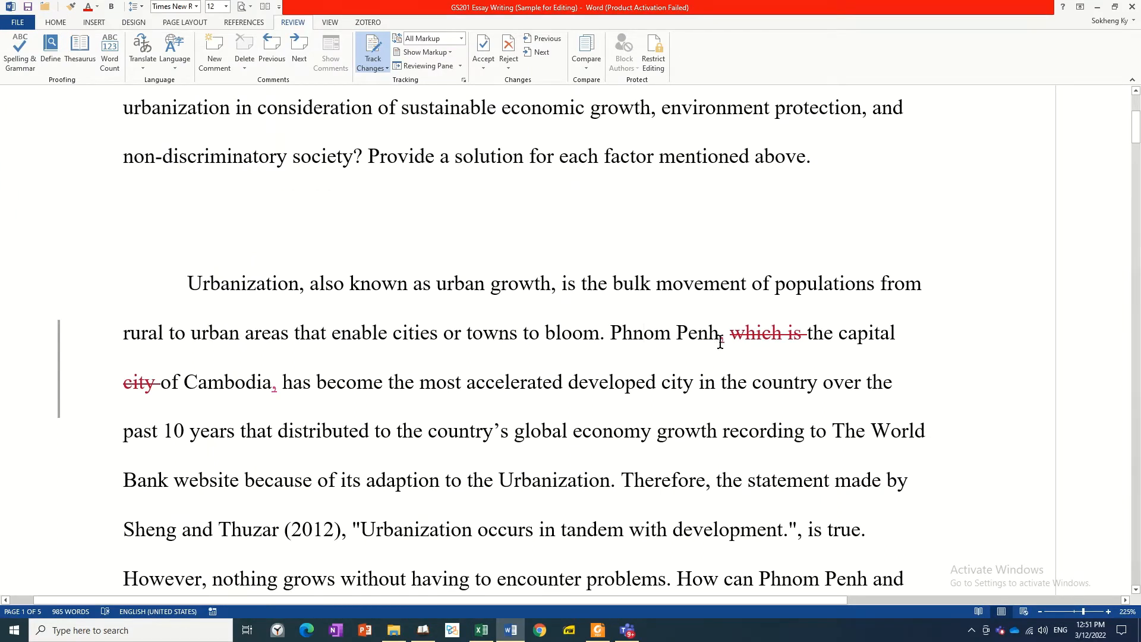
# Step: Accept the inserted comma after "Phnom Penh" and the deletion of "which is" before "the capital"
pyautogui.moveTo(721, 339)
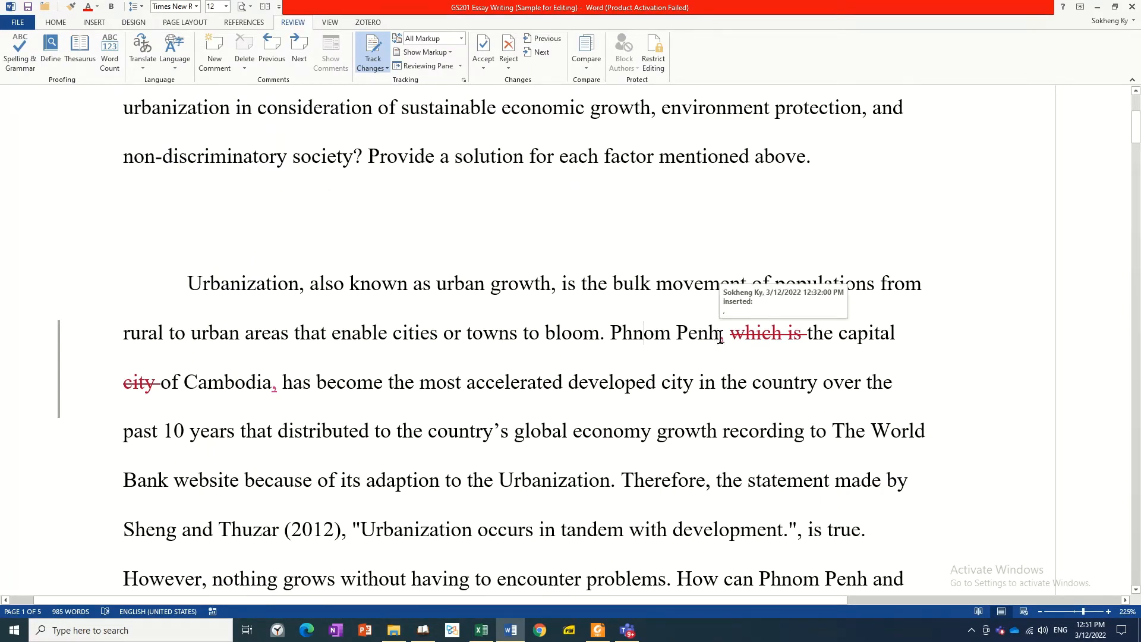
pyautogui.rightClick(720, 339)
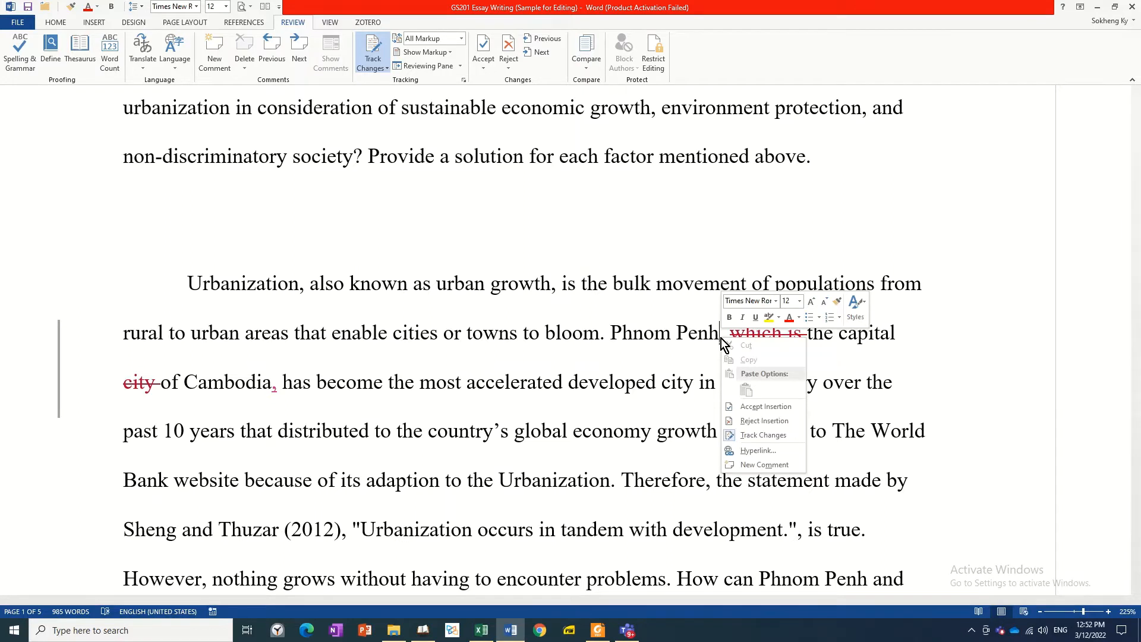
pyautogui.click(751, 409)
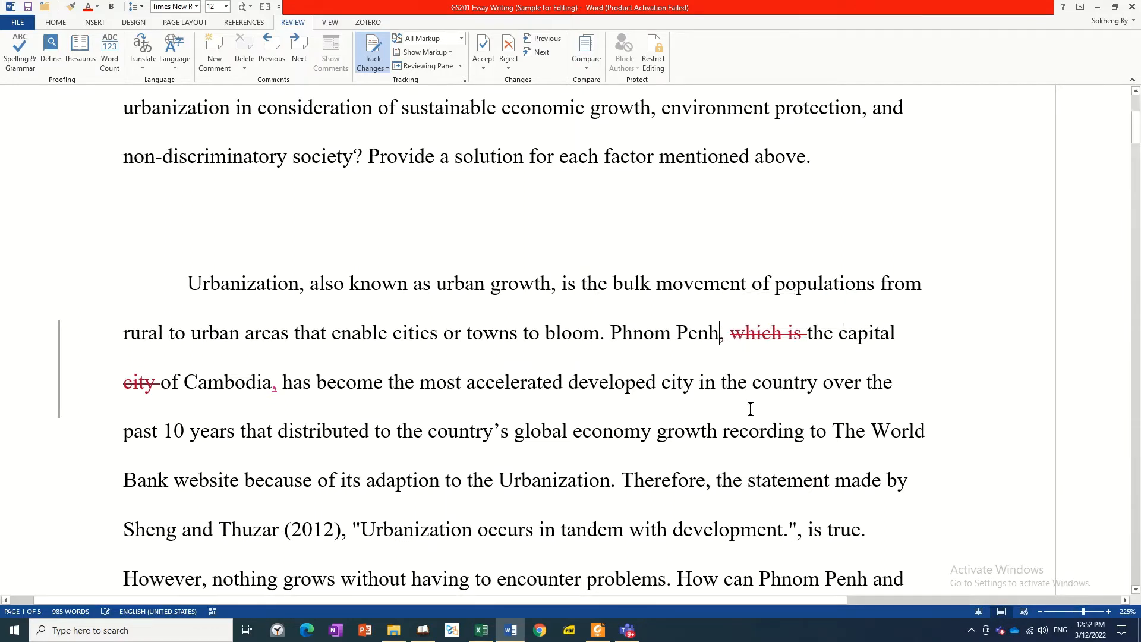
pyautogui.rightClick(774, 332)
pyautogui.click(800, 399)
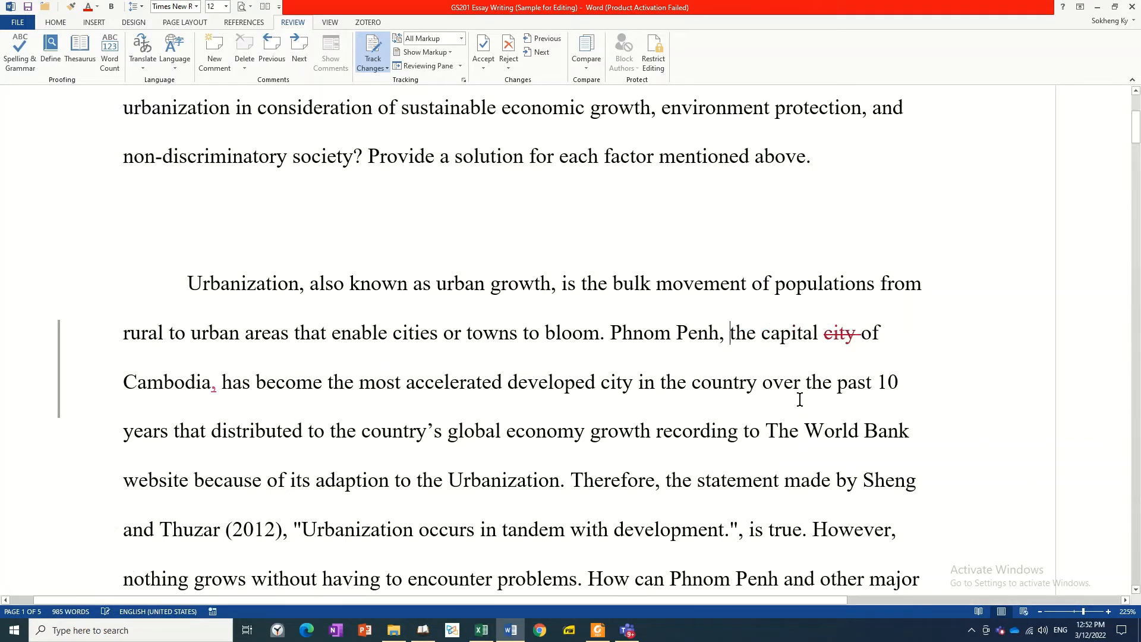
# Step: Accept the inserted comma after "Cambodia" and reject the deletion of "city" after "the capital"
pyautogui.rightClick(212, 387)
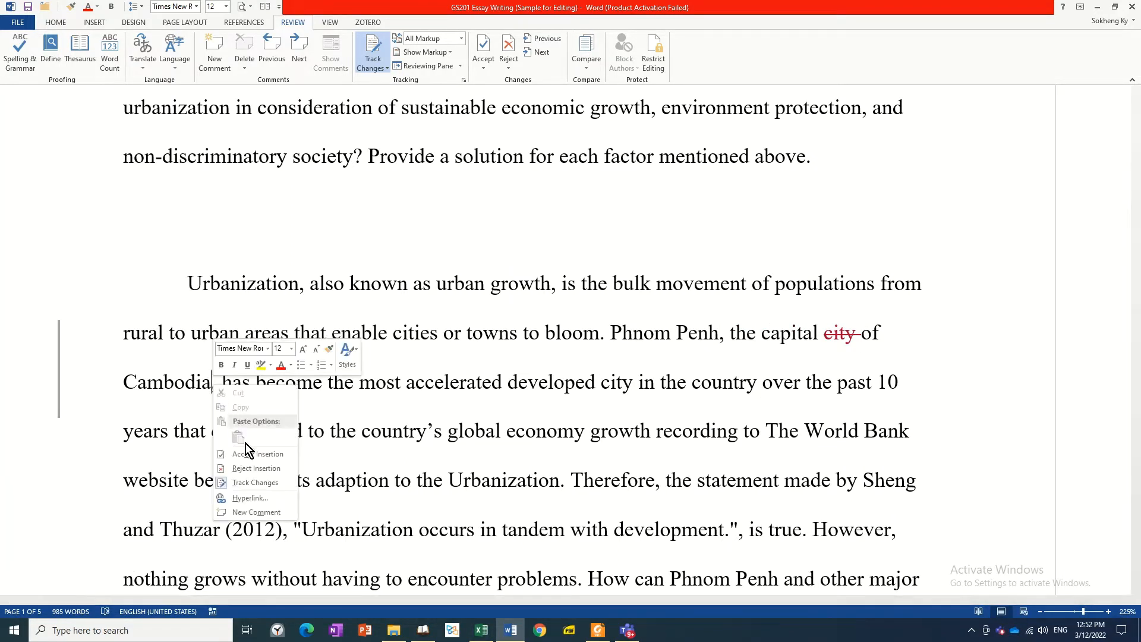
pyautogui.click(258, 454)
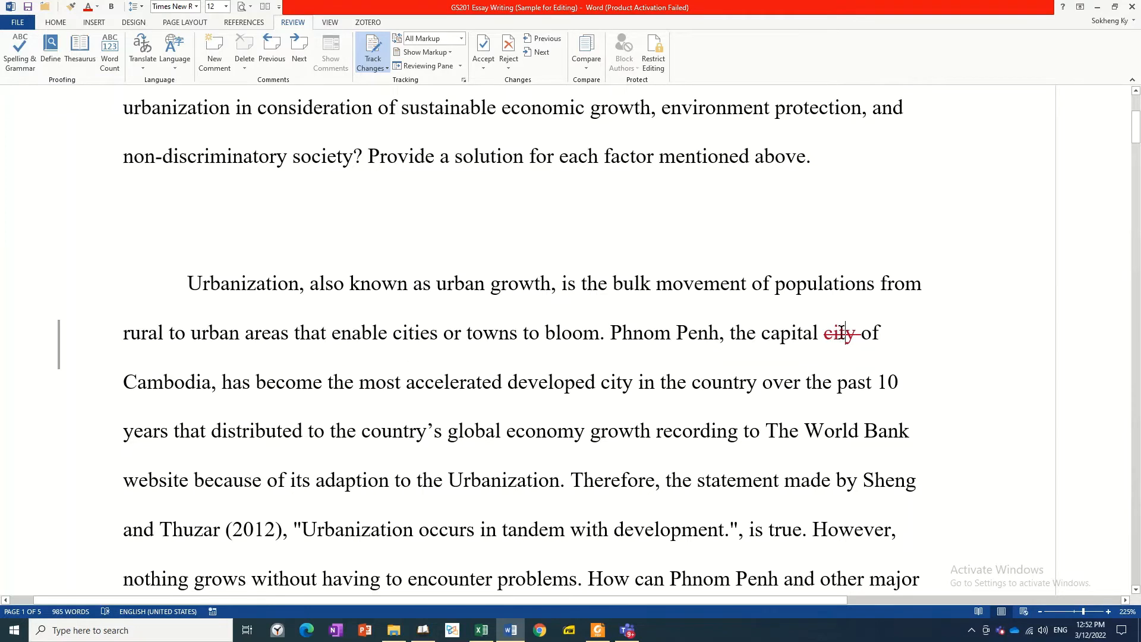
pyautogui.moveTo(841, 340)
pyautogui.moveTo(832, 361)
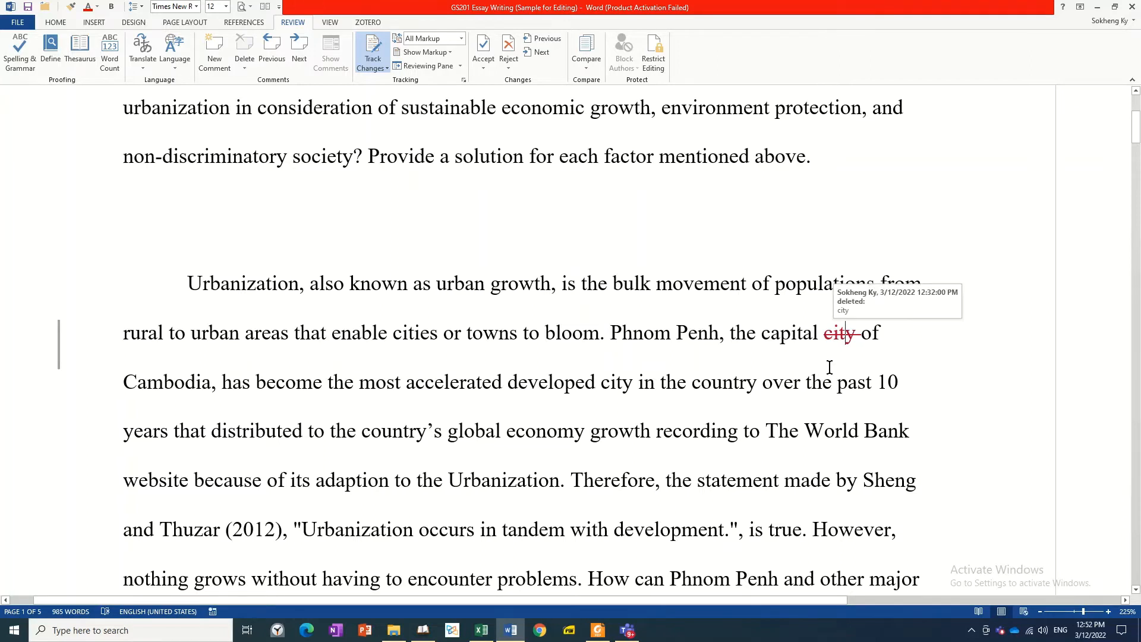
pyautogui.rightClick(846, 337)
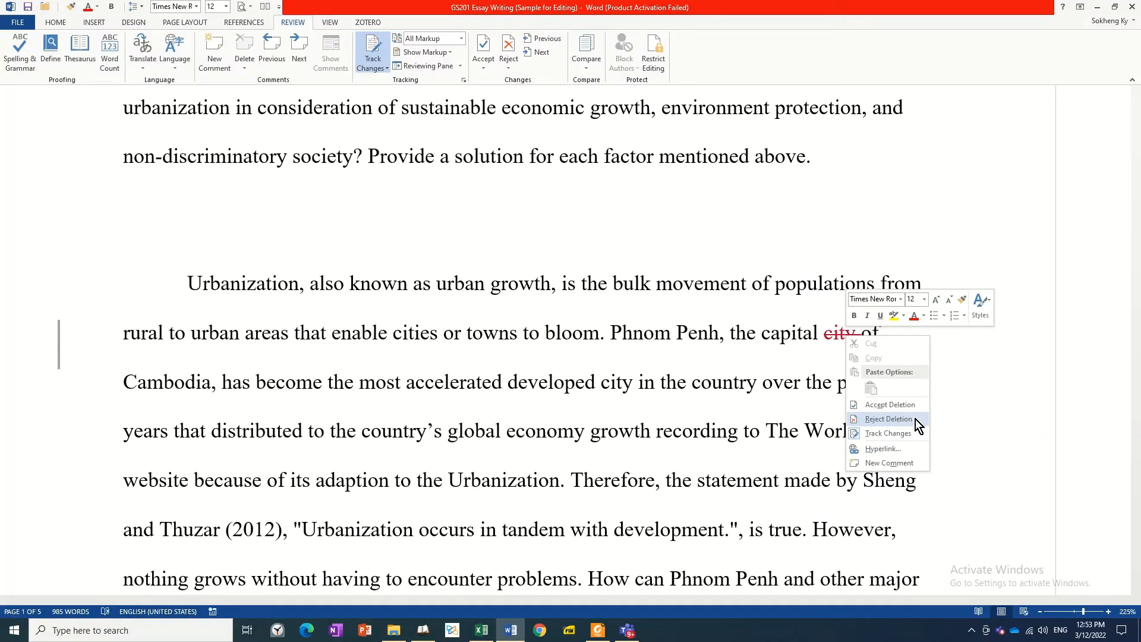
pyautogui.click(888, 419)
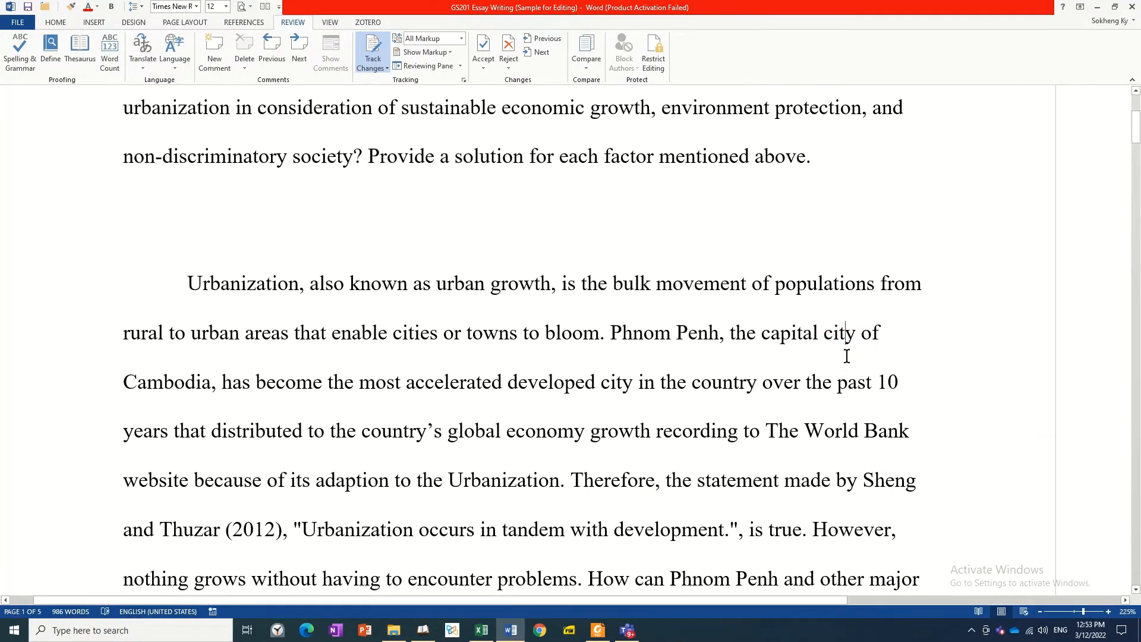
# Step: Replace "is" before "the bulk movement" with "refers to" as a tracked change
pyautogui.click(753, 334)
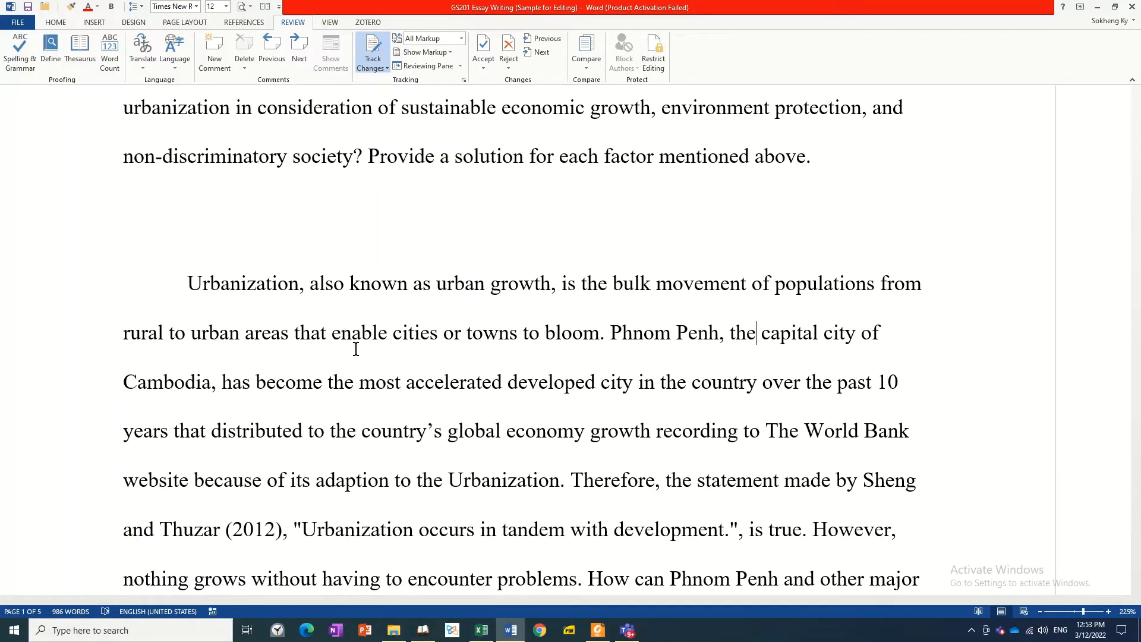
pyautogui.click(380, 61)
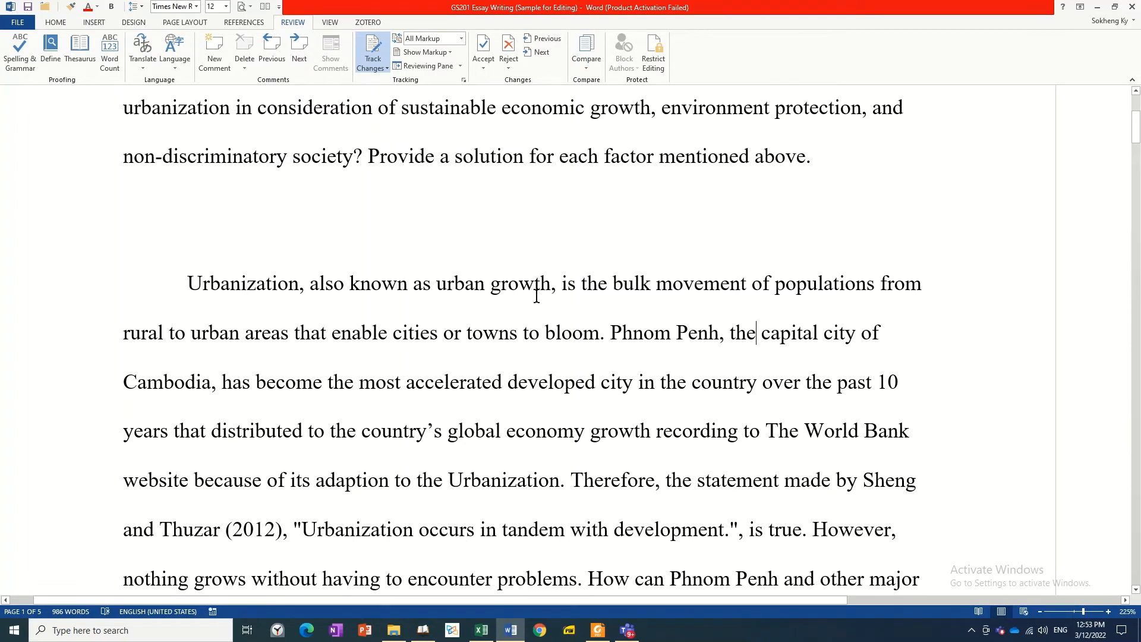
pyautogui.click(567, 284)
pyautogui.doubleClick(567, 284)
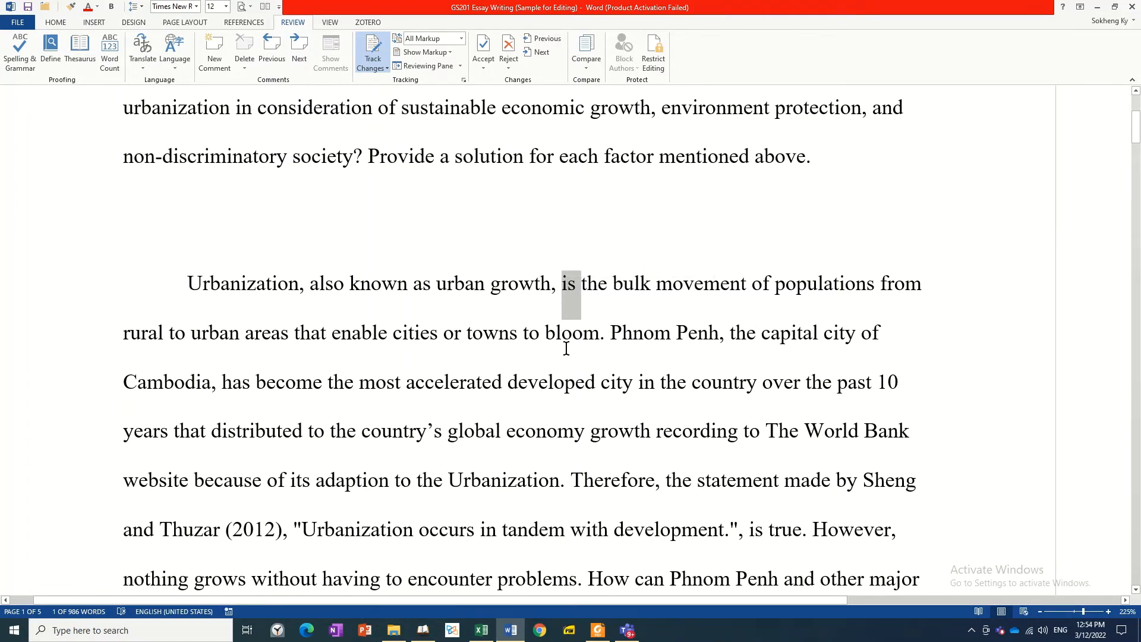
pyautogui.write('refers t')
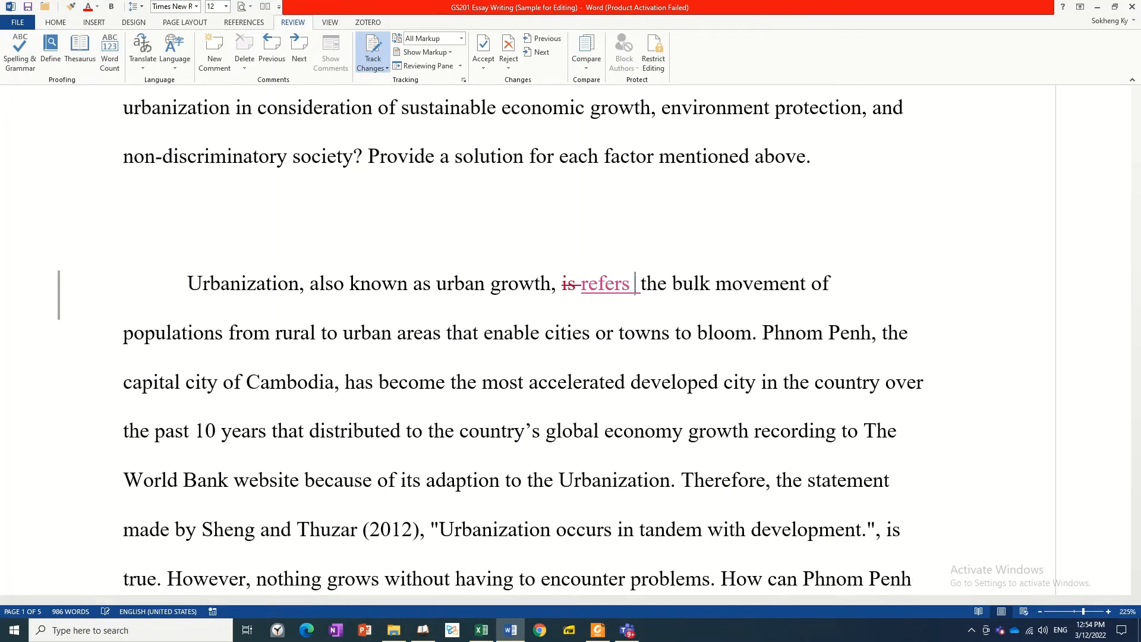
pyautogui.write('o t')
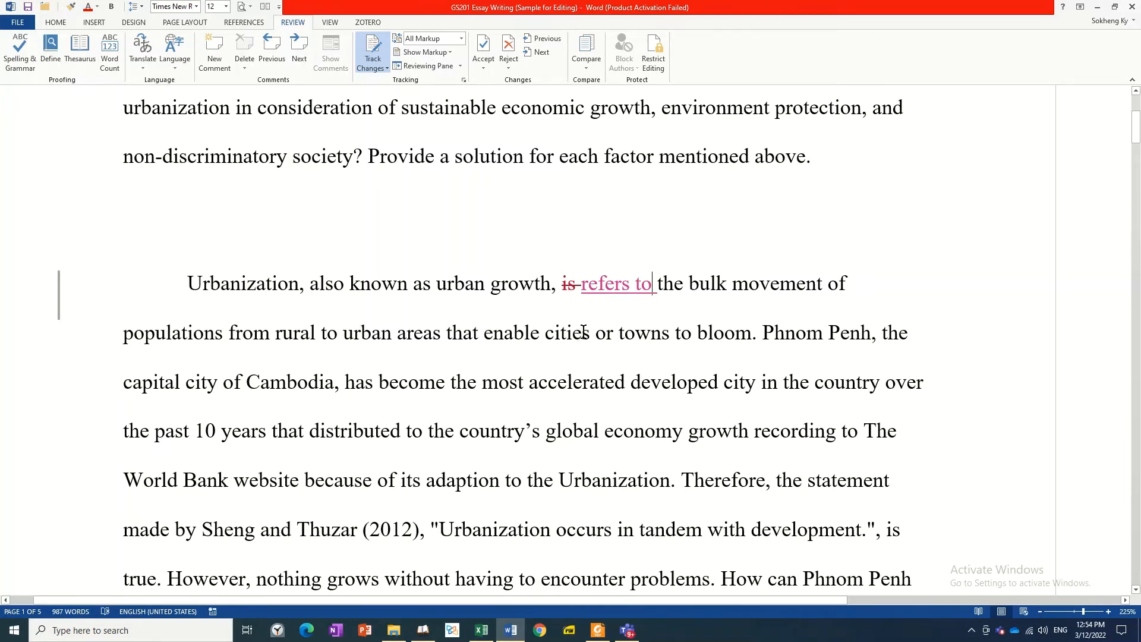
# Step: Undo the tracked replacement and, with Track Changes off, replace "is" after "urban growth," with "refers to"
pyautogui.hotkey('ctrl', 'z')
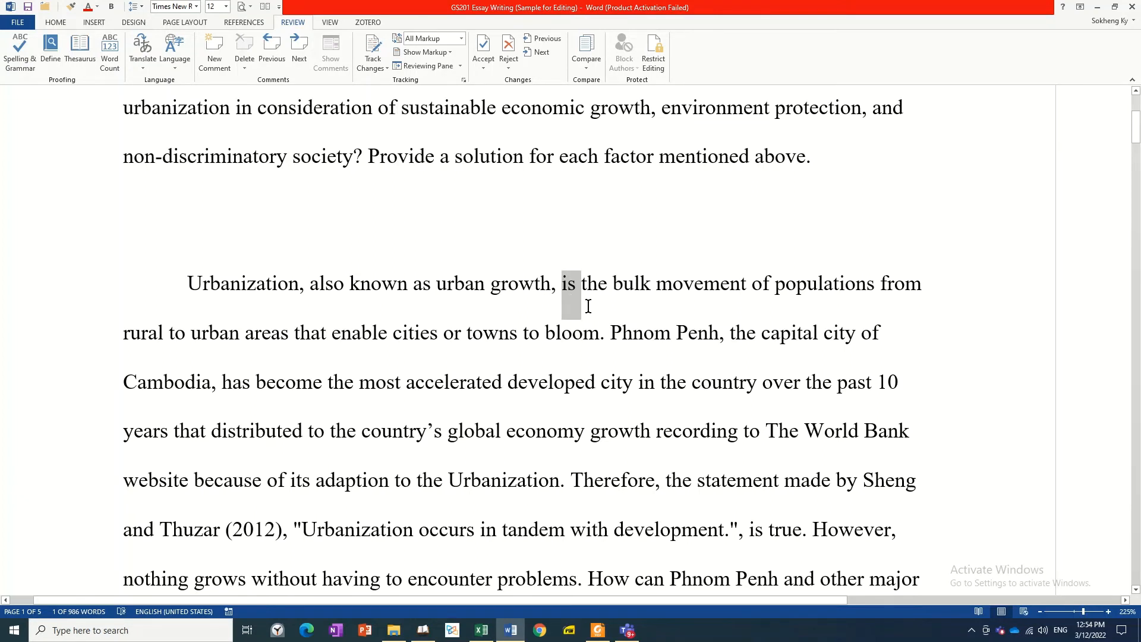
pyautogui.write('refers t')
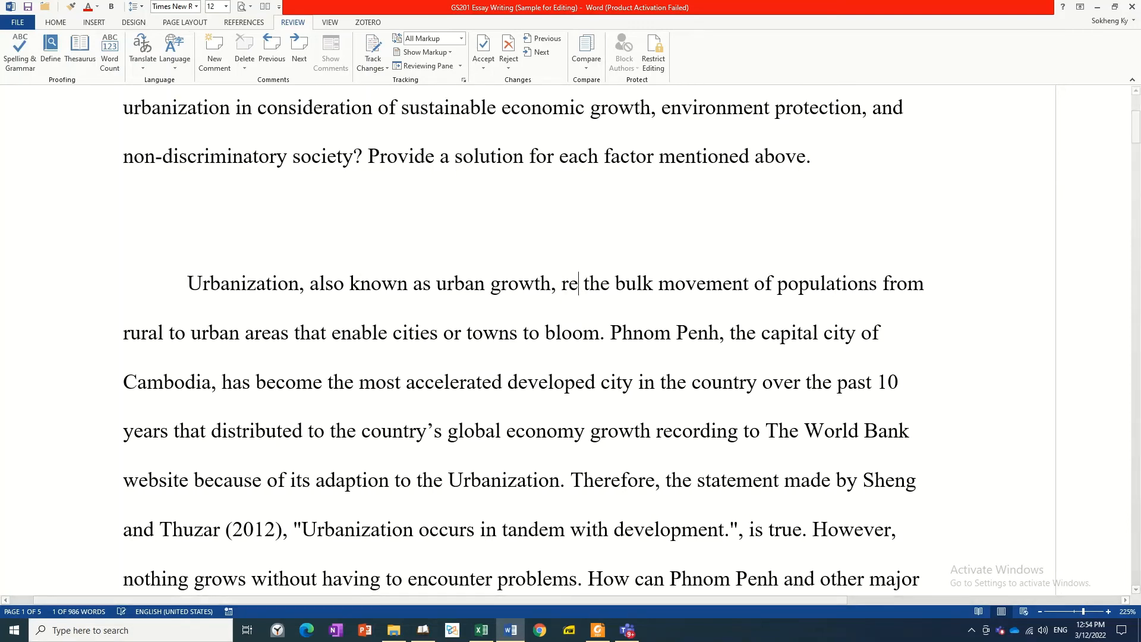
pyautogui.write('o')
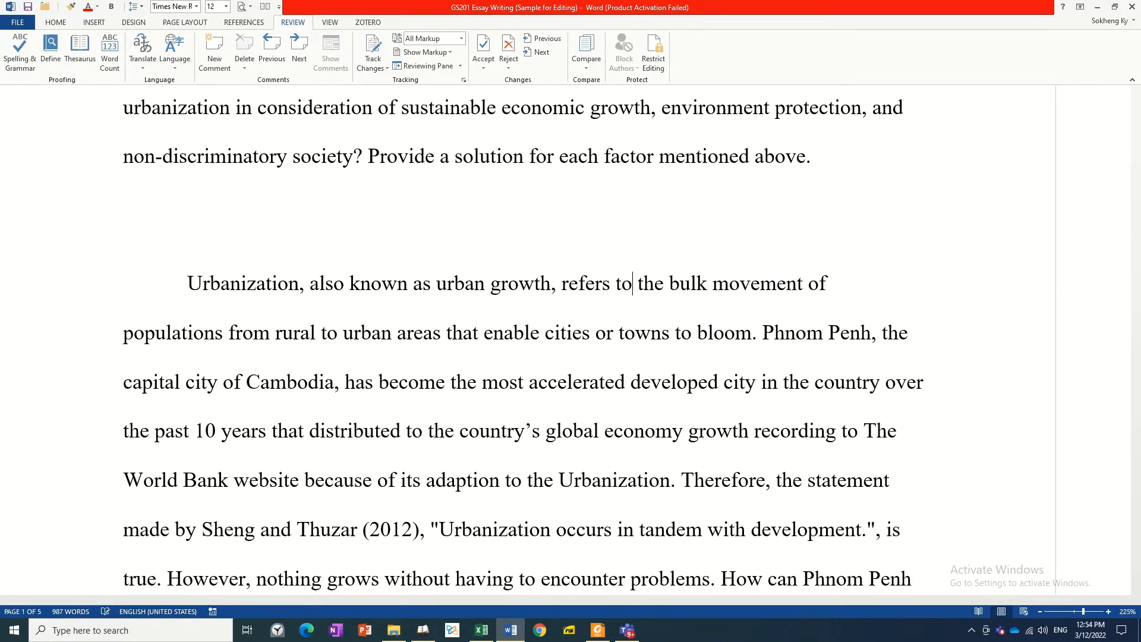